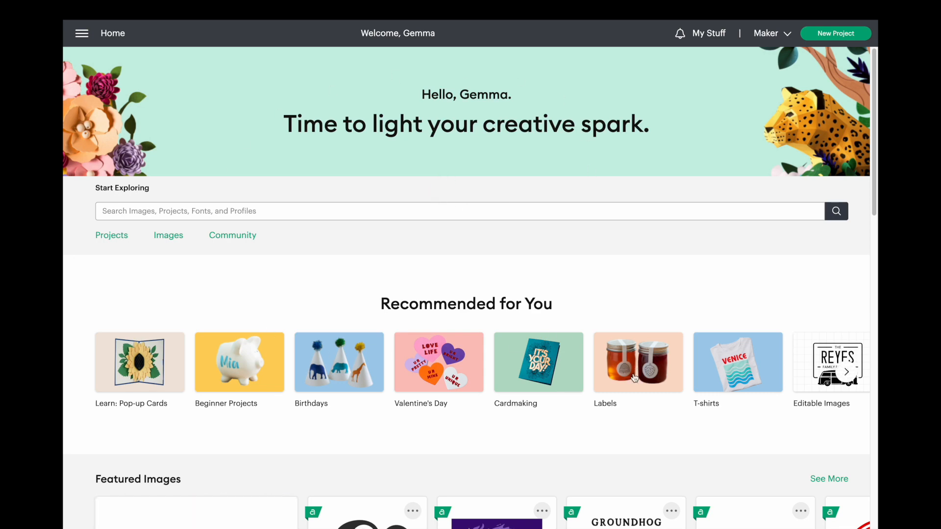
- Open the What's New release notes, read the Enhanced Bounding Box Control entry for 7.25 and close the notes
{"action": "scroll", "coordinate": [538, 365], "scroll_direction": "down", "scroll_amount": 1}
{"action": "scroll", "coordinate": [541, 367], "scroll_direction": "up", "scroll_amount": 1}
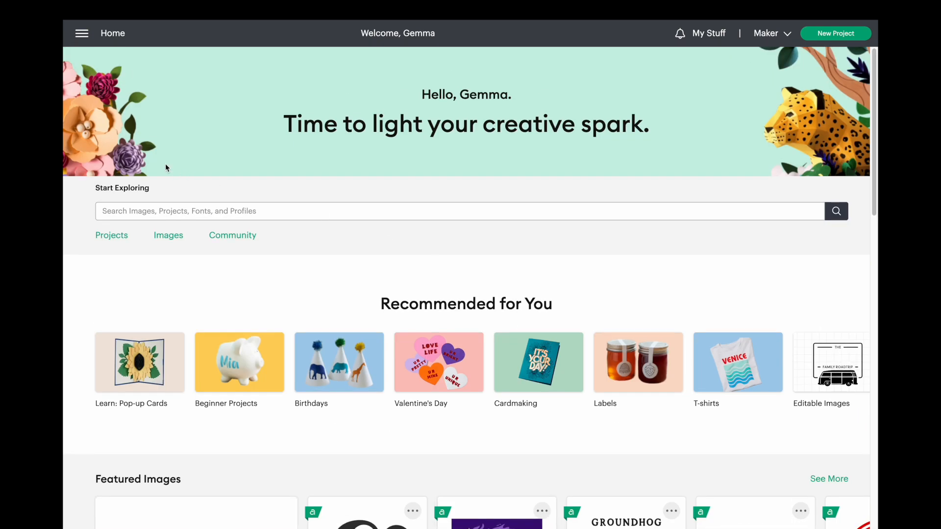
{"action": "left_click", "coordinate": [81, 33]}
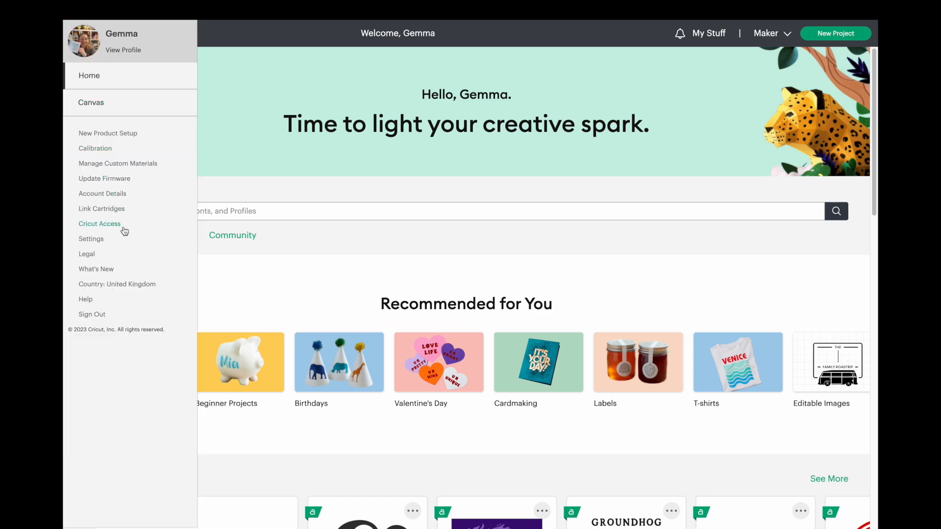
{"action": "left_click", "coordinate": [118, 268]}
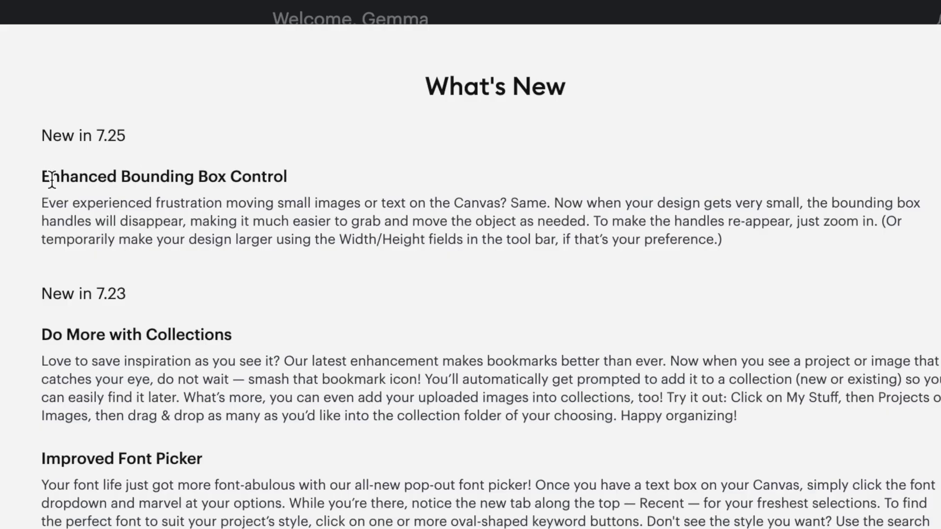
{"action": "left_click_drag", "start_coordinate": [46, 177], "coordinate": [730, 240]}
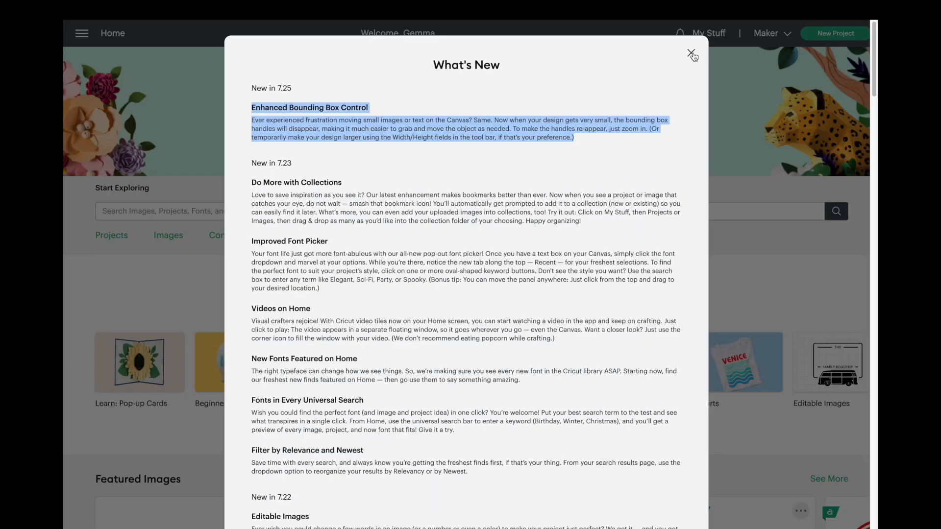
{"action": "left_click", "coordinate": [689, 46]}
- Start a new project replacing the unsaved one on the canvas, and add a default text box
{"action": "left_click", "coordinate": [835, 33]}
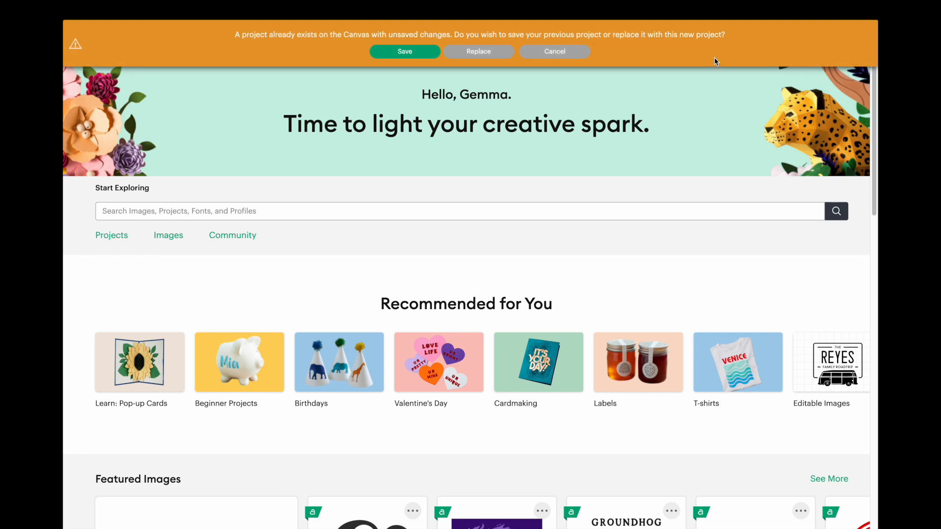
{"action": "left_click", "coordinate": [474, 51]}
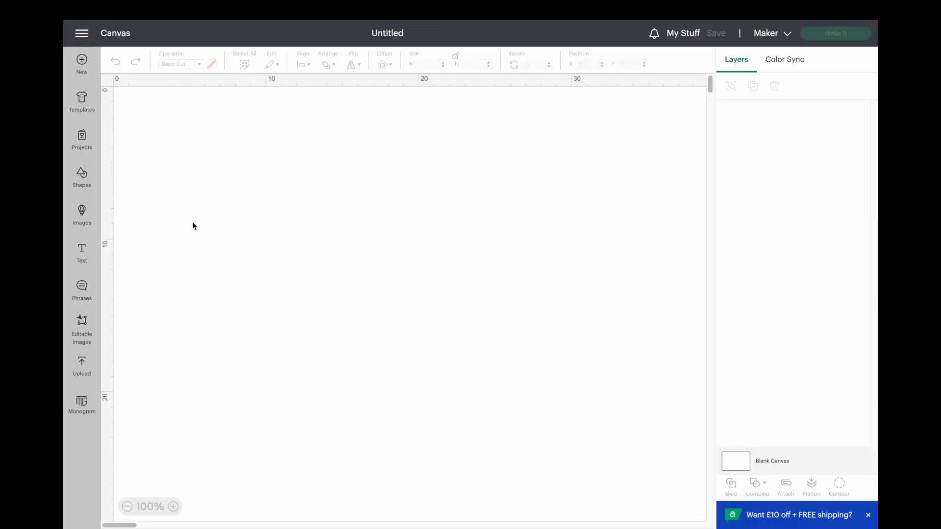
{"action": "left_click", "coordinate": [91, 258]}
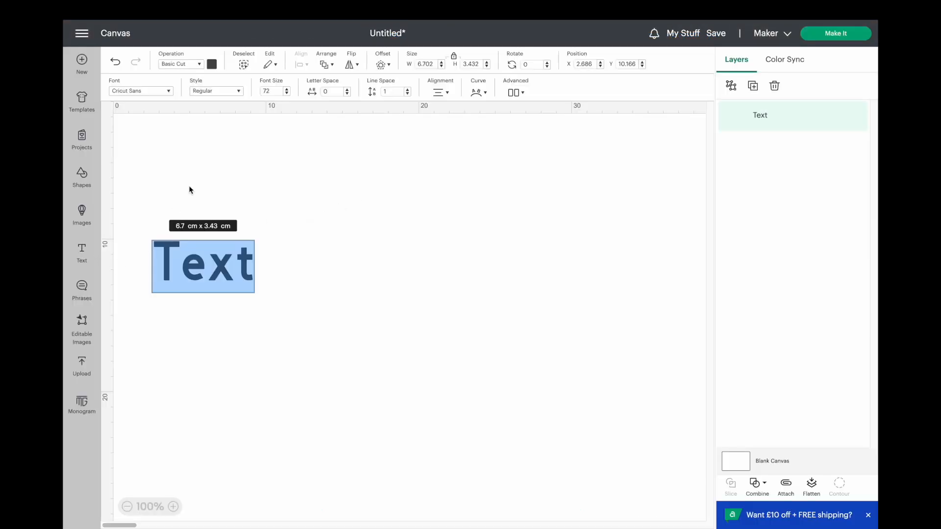
{"action": "left_click", "coordinate": [300, 255]}
- Add a heart shape and a five-pointed star shape to the canvas
{"action": "left_click", "coordinate": [82, 179]}
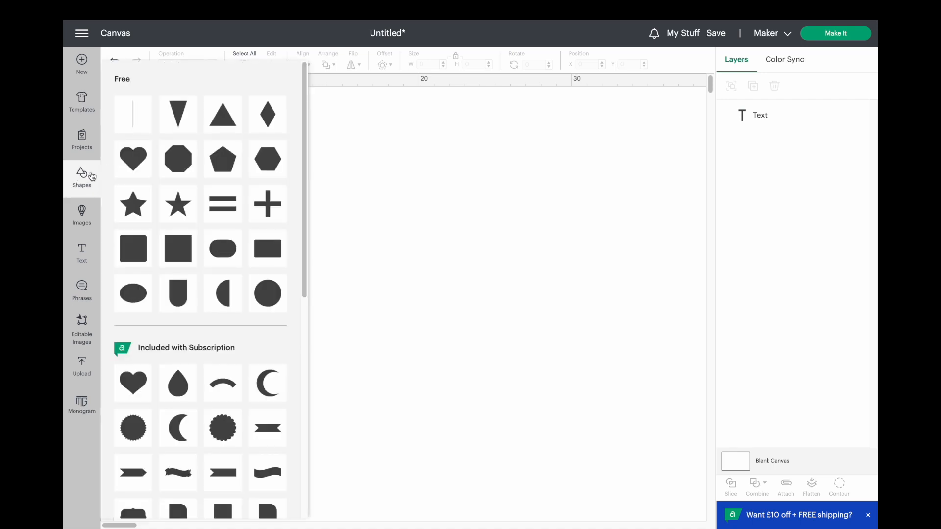
{"action": "left_click", "coordinate": [117, 164]}
{"action": "left_click", "coordinate": [81, 176]}
{"action": "left_click", "coordinate": [82, 176]}
{"action": "left_click", "coordinate": [336, 196]}
- Shrink the star to about 1.59 by 1.52 cm and the heart to about 1.09 by 0.96 cm
{"action": "left_click_drag", "start_coordinate": [202, 168], "coordinate": [398, 193]}
{"action": "left_click_drag", "start_coordinate": [347, 154], "coordinate": [401, 200]}
{"action": "left_click_drag", "start_coordinate": [141, 120], "coordinate": [199, 163]}
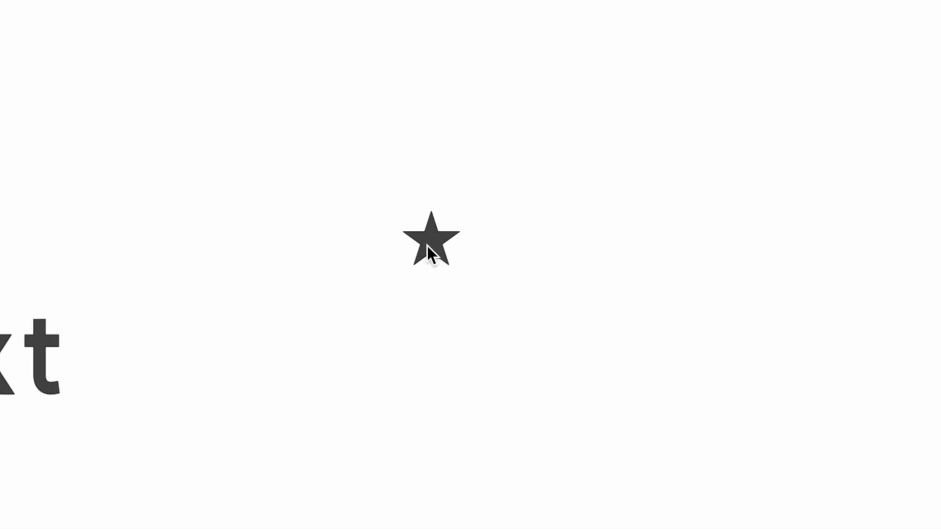
- Select the small star and reposition it at about x 18.48, y 7.59
{"action": "left_click", "coordinate": [425, 245]}
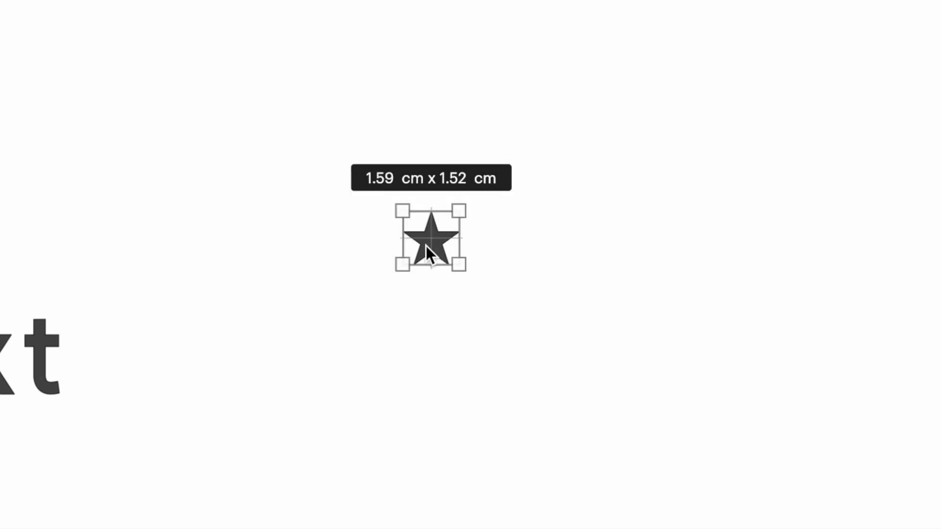
{"action": "left_click_drag", "start_coordinate": [433, 238], "coordinate": [353, 216]}
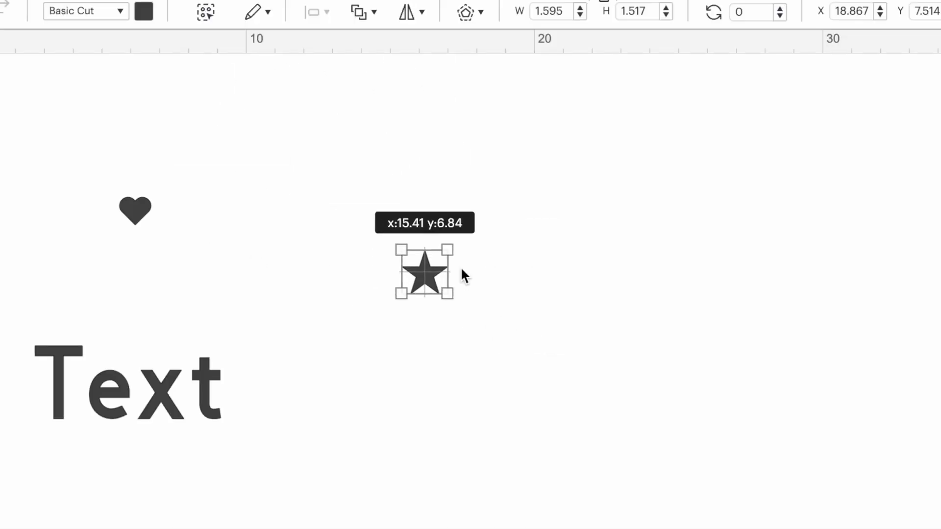
{"action": "left_click_drag", "start_coordinate": [461, 269], "coordinate": [514, 293]}
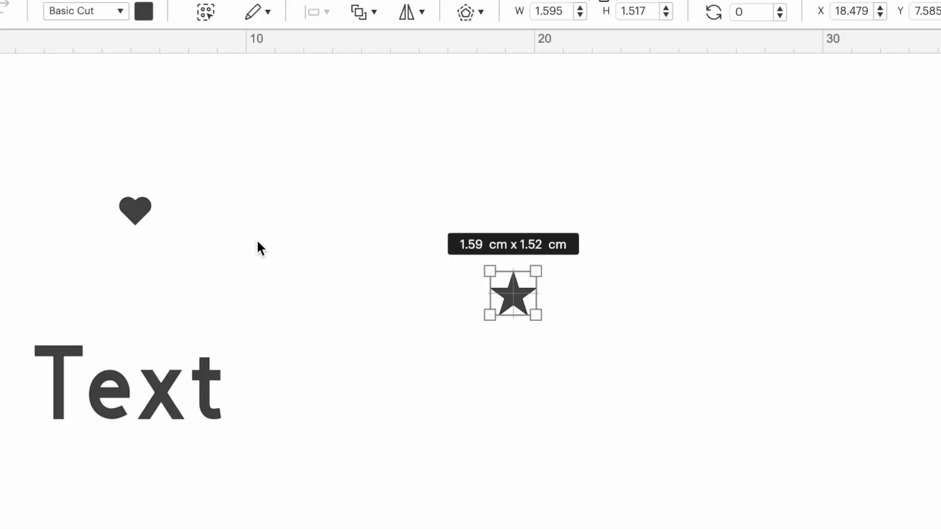
- Move the small heart directly below the star and enlarge the star to about 1.99 by 1.9 cm
{"action": "left_click", "coordinate": [132, 210]}
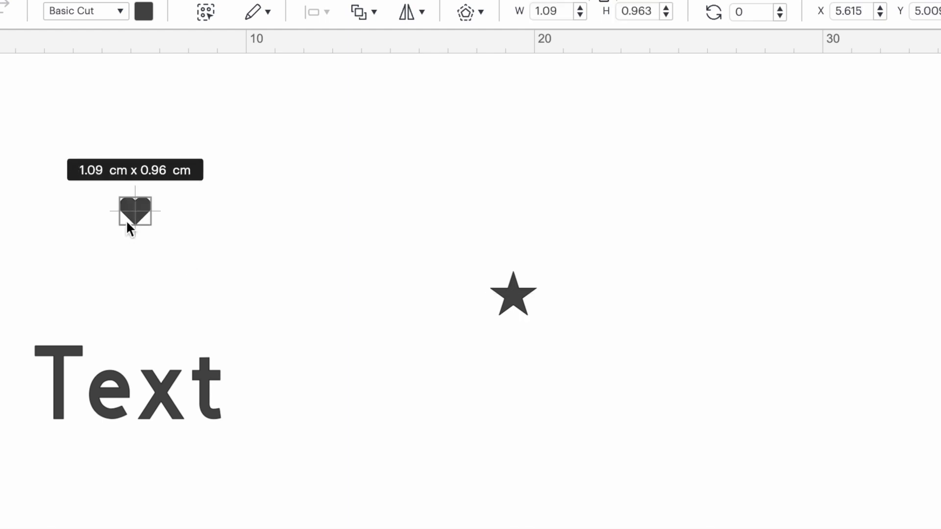
{"action": "left_click_drag", "start_coordinate": [137, 211], "coordinate": [501, 369]}
{"action": "left_click", "coordinate": [399, 355]}
{"action": "left_click", "coordinate": [518, 298]}
{"action": "mouse_move", "coordinate": [534, 271]}
{"action": "left_mouse_down"}
{"action": "mouse_move", "coordinate": [529, 281]}
{"action": "mouse_move", "coordinate": [571, 238]}
{"action": "mouse_move", "coordinate": [541, 269]}
{"action": "mouse_move", "coordinate": [565, 244]}
{"action": "mouse_move", "coordinate": [573, 259]}
{"action": "mouse_move", "coordinate": [569, 245]}
{"action": "mouse_move", "coordinate": [548, 260]}
{"action": "left_mouse_up"}
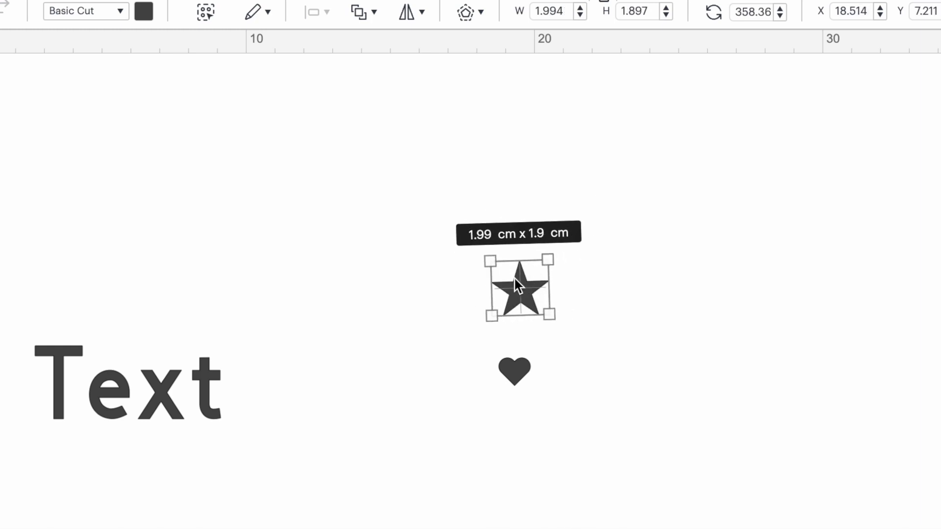
- Move the text closer to the heart and star, and shrink it to about 1.71 by 0.67 cm
{"action": "left_click", "coordinate": [177, 397]}
{"action": "left_click_drag", "start_coordinate": [183, 405], "coordinate": [314, 411]}
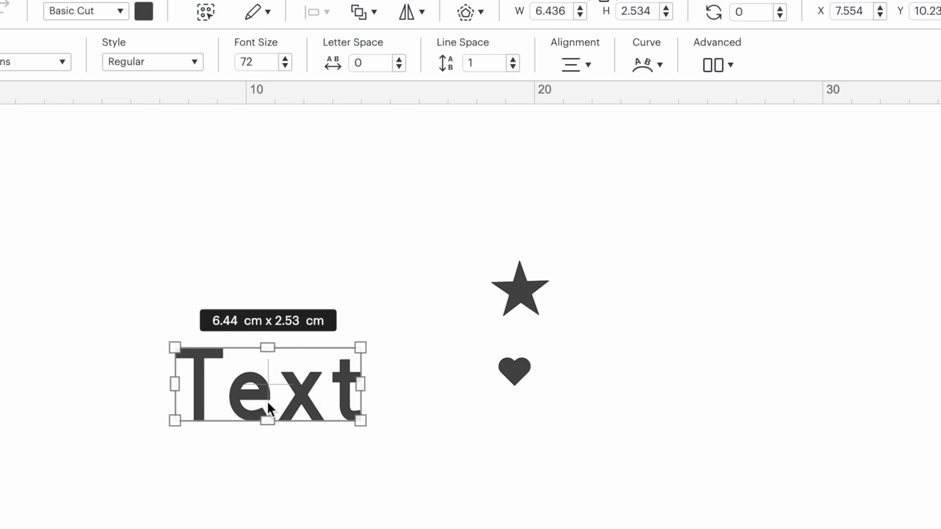
{"action": "left_click_drag", "start_coordinate": [263, 389], "coordinate": [360, 400]}
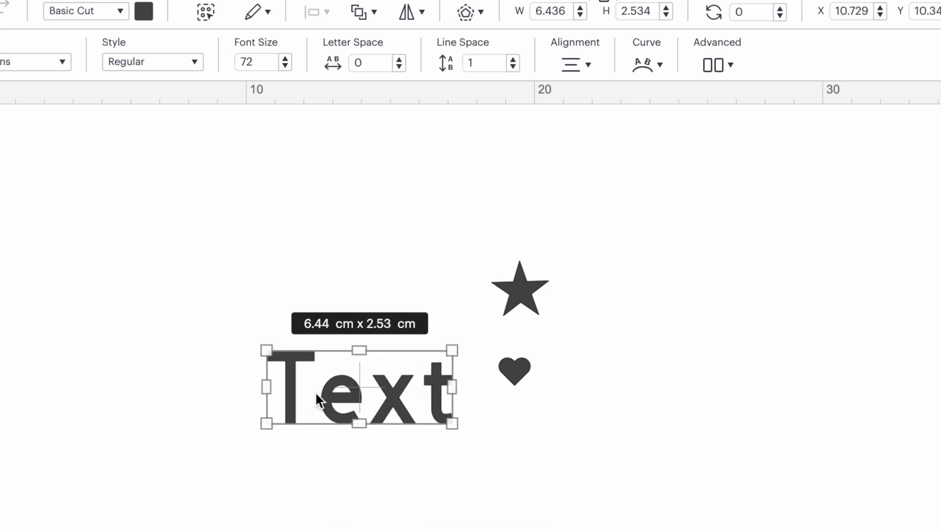
{"action": "left_click_drag", "start_coordinate": [274, 360], "coordinate": [384, 397]}
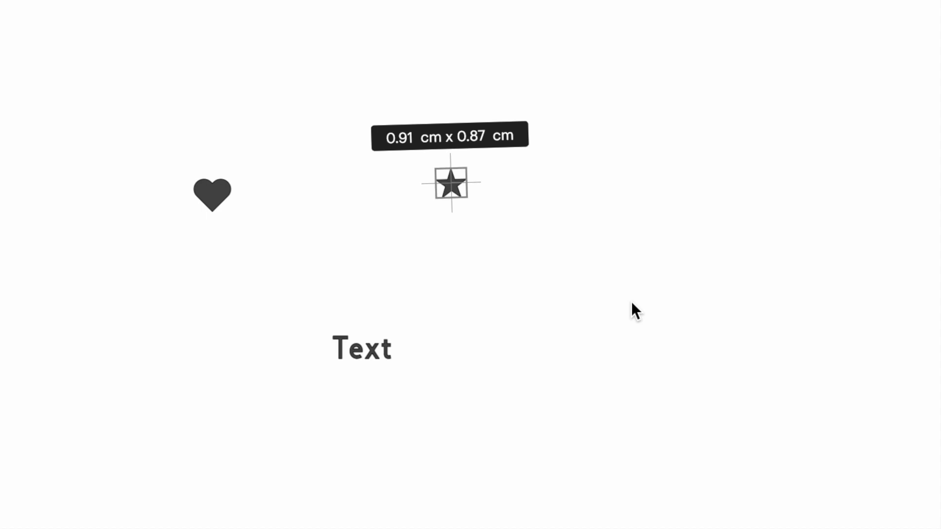
- Select the small heart and move it to about x 14.19, y 9.07, above and to the left of the text
{"action": "left_click", "coordinate": [214, 192]}
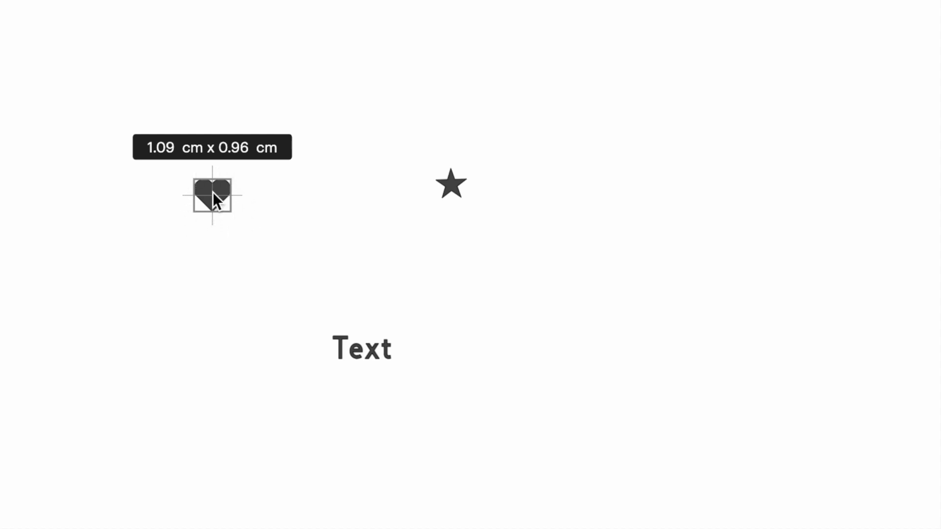
{"action": "left_click_drag", "start_coordinate": [214, 192], "coordinate": [213, 234]}
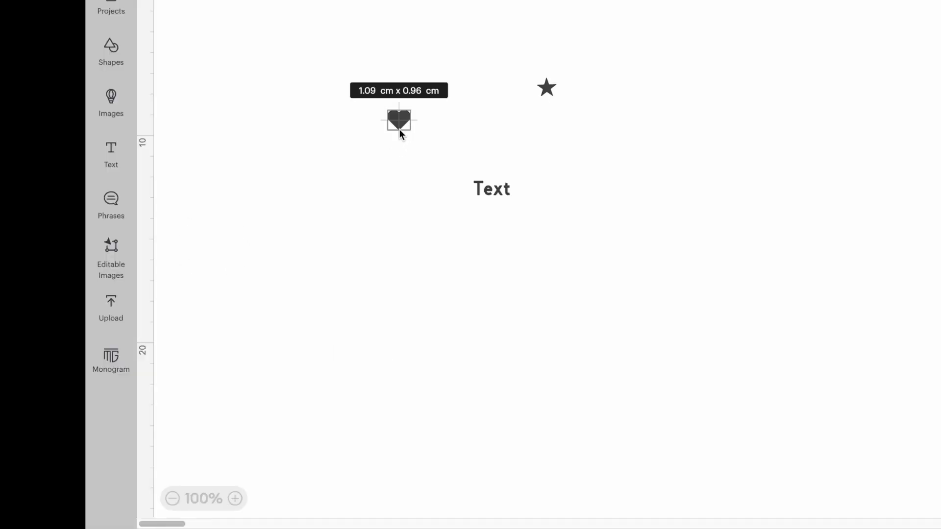
{"action": "left_click", "coordinate": [234, 499]}
{"action": "left_click", "coordinate": [234, 498]}
{"action": "left_click", "coordinate": [234, 498]}
{"action": "left_click", "coordinate": [234, 498]}
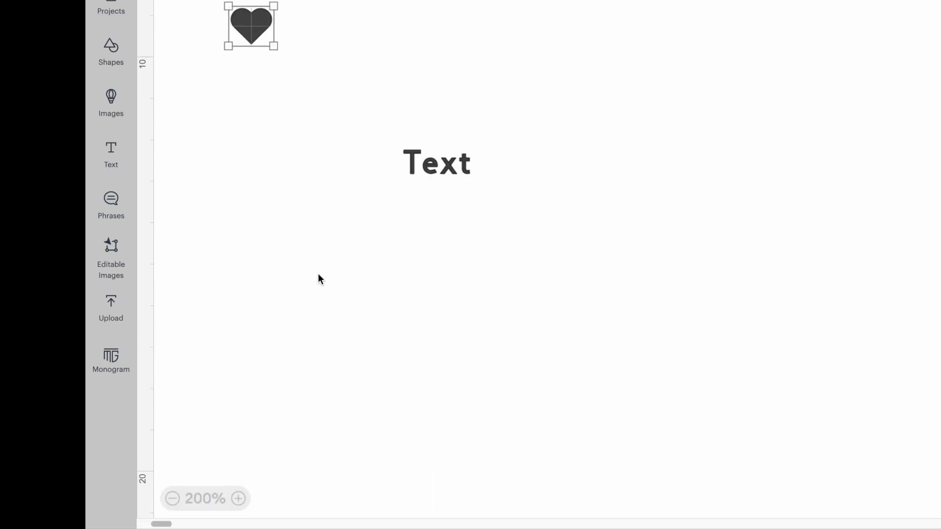
{"action": "scroll", "coordinate": [317, 281], "scroll_direction": "up", "scroll_amount": 3}
{"action": "left_click_drag", "start_coordinate": [250, 119], "coordinate": [373, 119]}
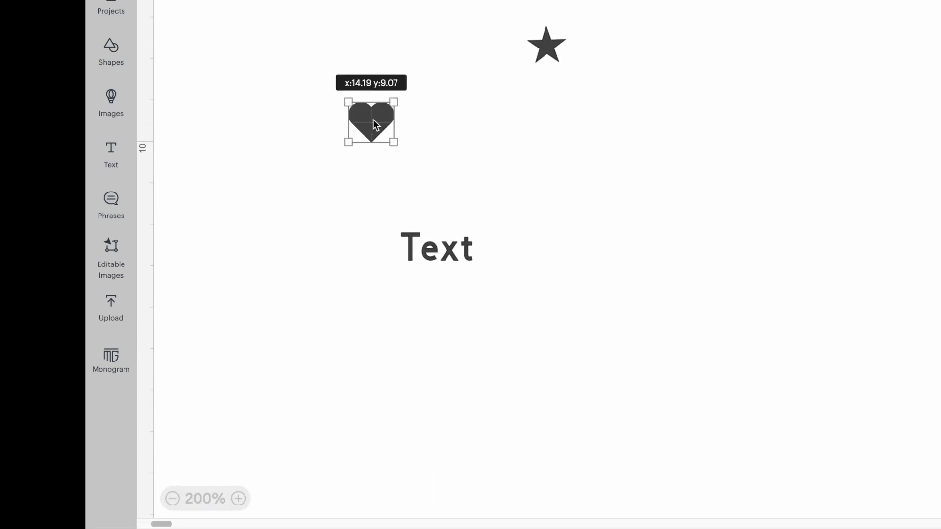
- Compare the heart's bounding box handles at 125% and 150% zoom and return the canvas to 100%
{"action": "left_click", "coordinate": [172, 498]}
{"action": "left_click", "coordinate": [172, 498]}
{"action": "left_click", "coordinate": [173, 498]}
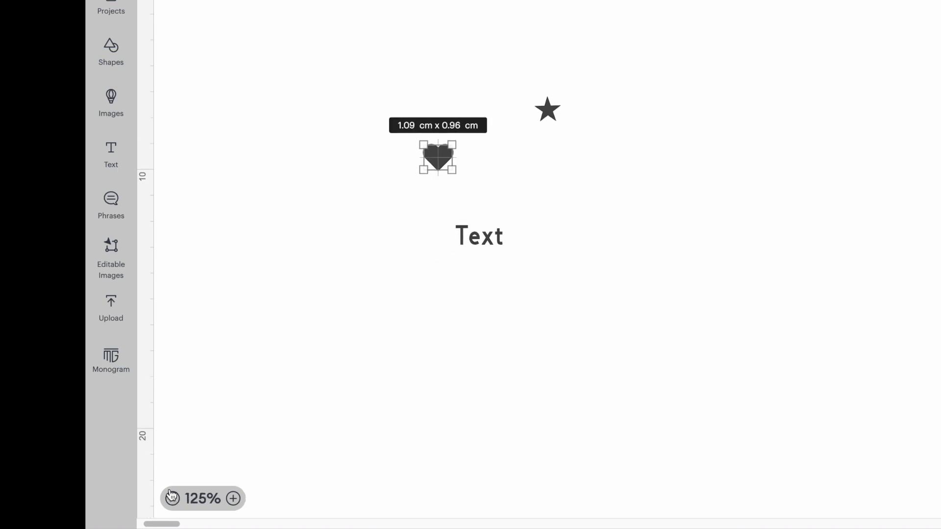
{"action": "left_click", "coordinate": [233, 499]}
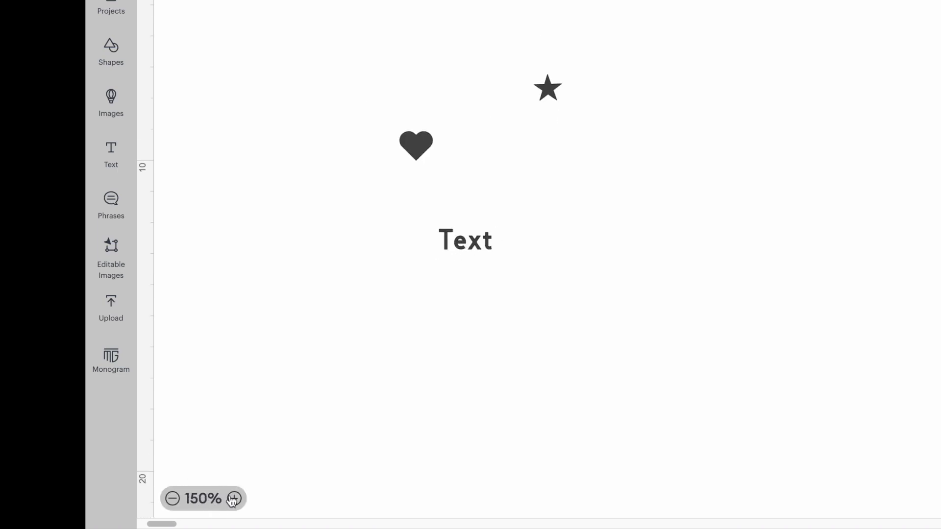
{"action": "left_click", "coordinate": [424, 145]}
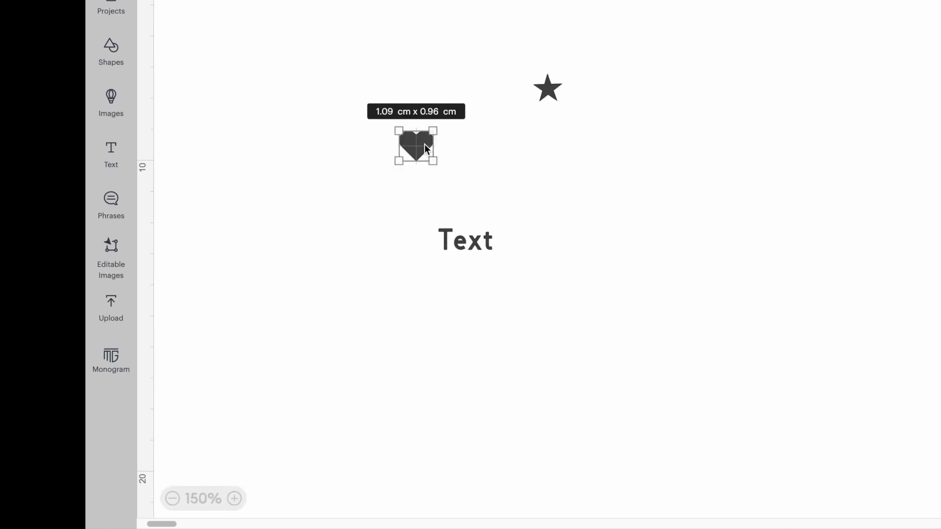
{"action": "left_click", "coordinate": [173, 498]}
{"action": "left_click", "coordinate": [173, 499]}
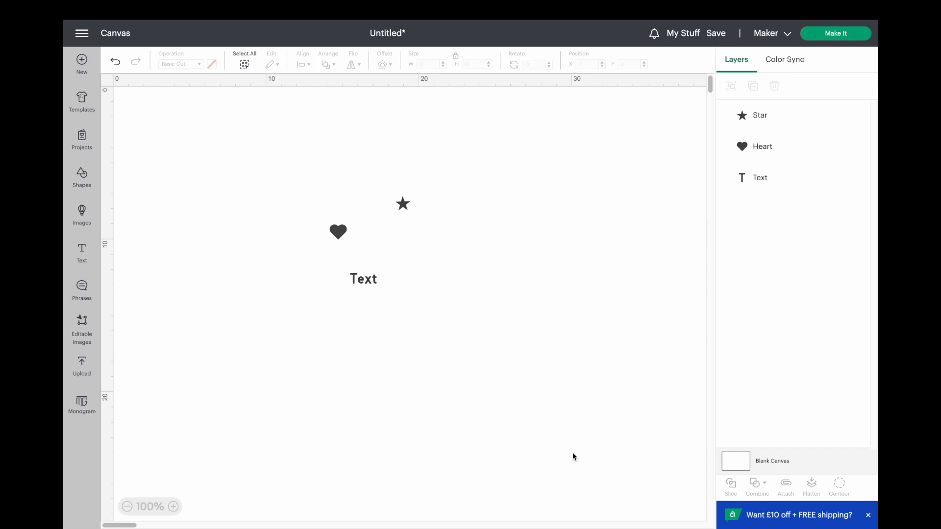
- Bookmark the Dog Mama and Crazy Dog Lady images in the Animals category, and leave the image library without adding any
{"action": "left_click", "coordinate": [80, 211]}
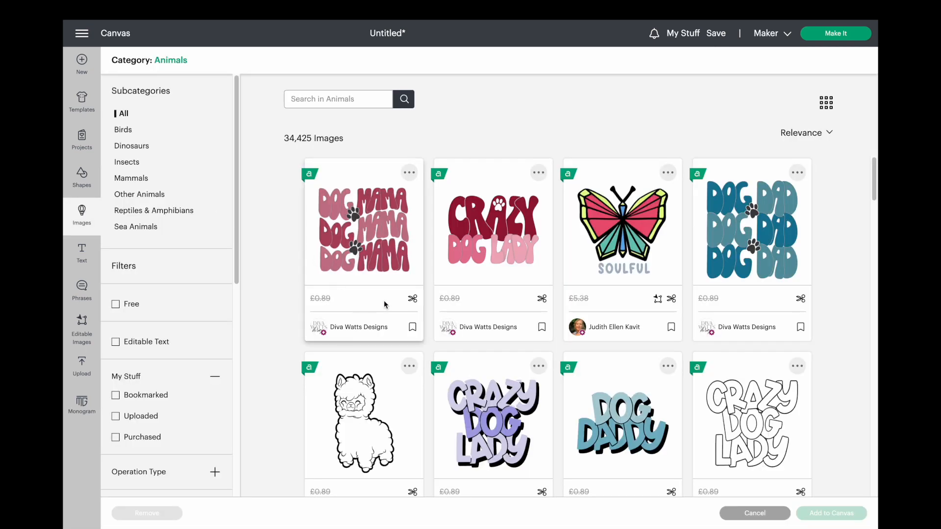
{"action": "left_click", "coordinate": [412, 326]}
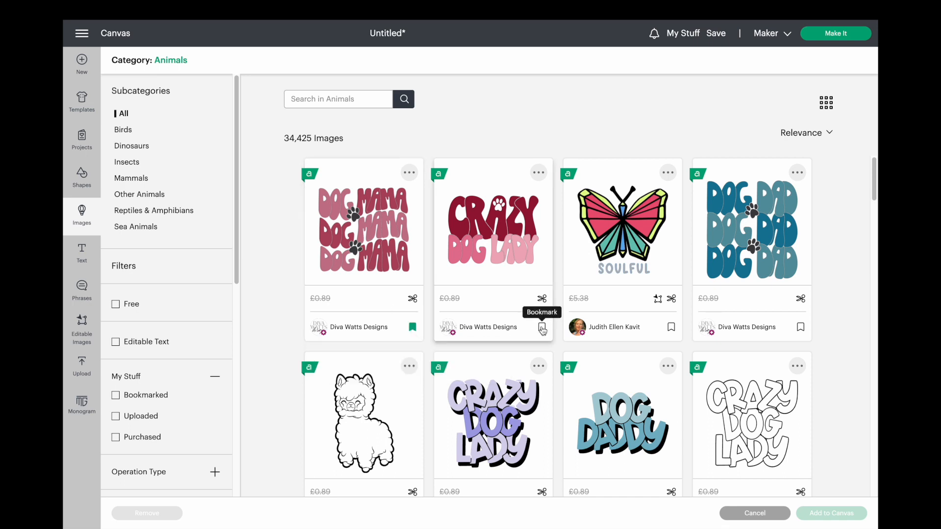
{"action": "left_click", "coordinate": [542, 328]}
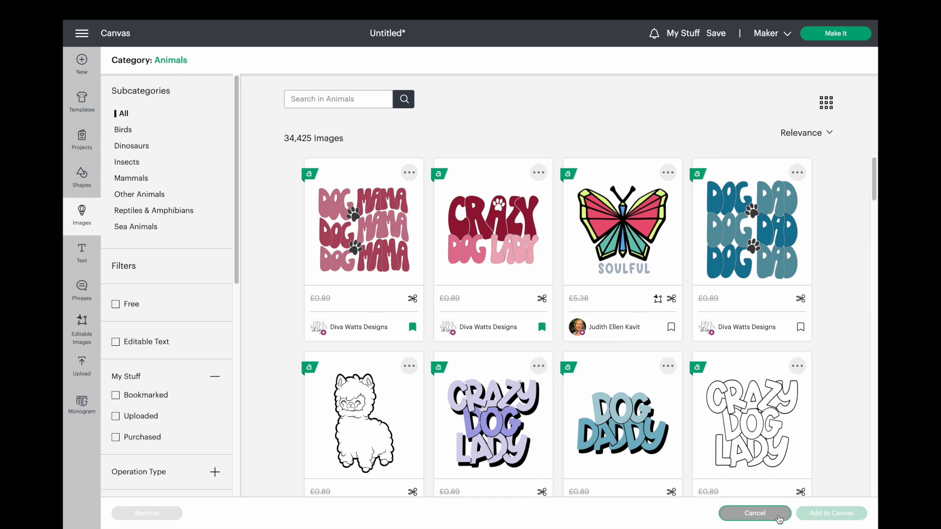
{"action": "left_click", "coordinate": [779, 517]}
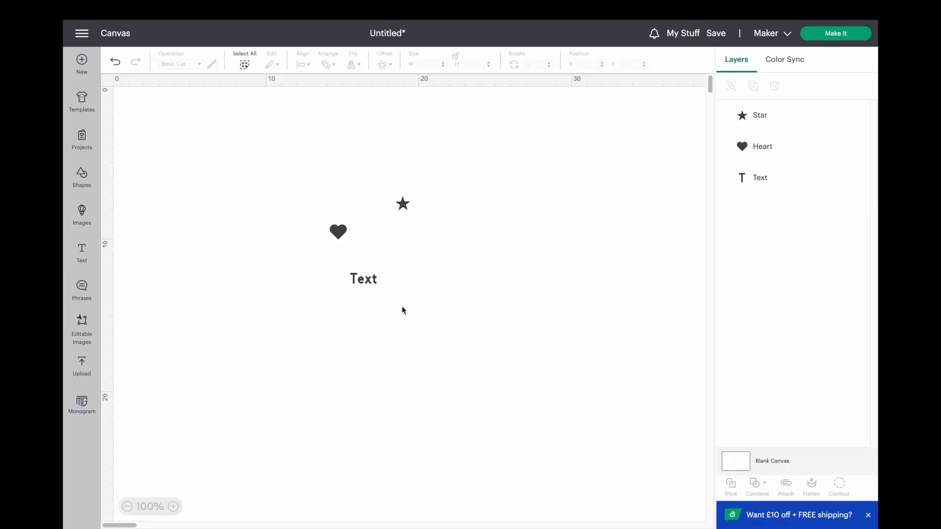
- Bookmark the cursive Adalaide font from the text's font picker, remove that bookmark again and close the picker
{"action": "left_click", "coordinate": [370, 287]}
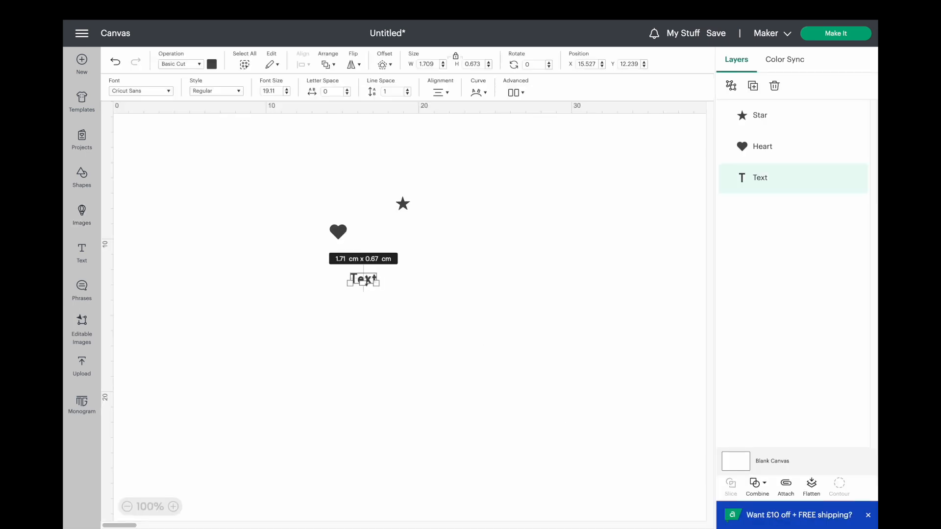
{"action": "left_click", "coordinate": [167, 92]}
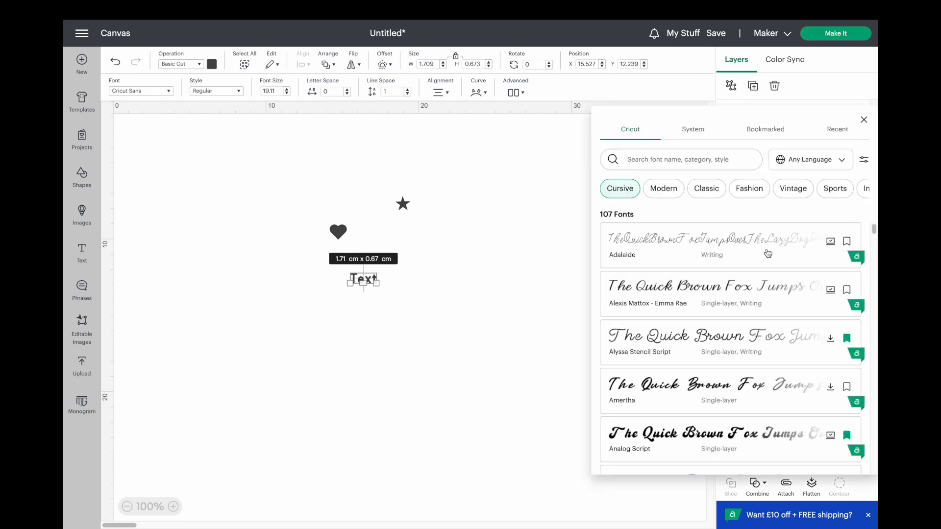
{"action": "left_click", "coordinate": [848, 245]}
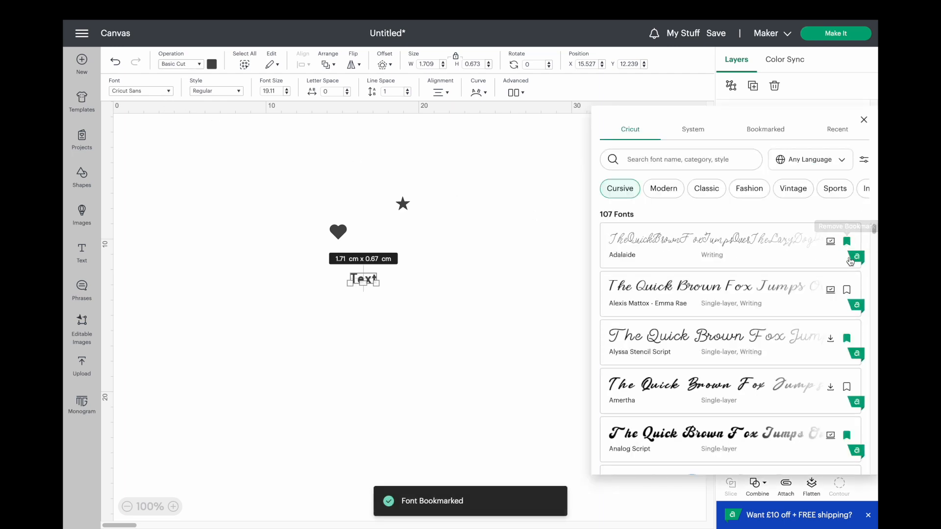
{"action": "left_click", "coordinate": [847, 242]}
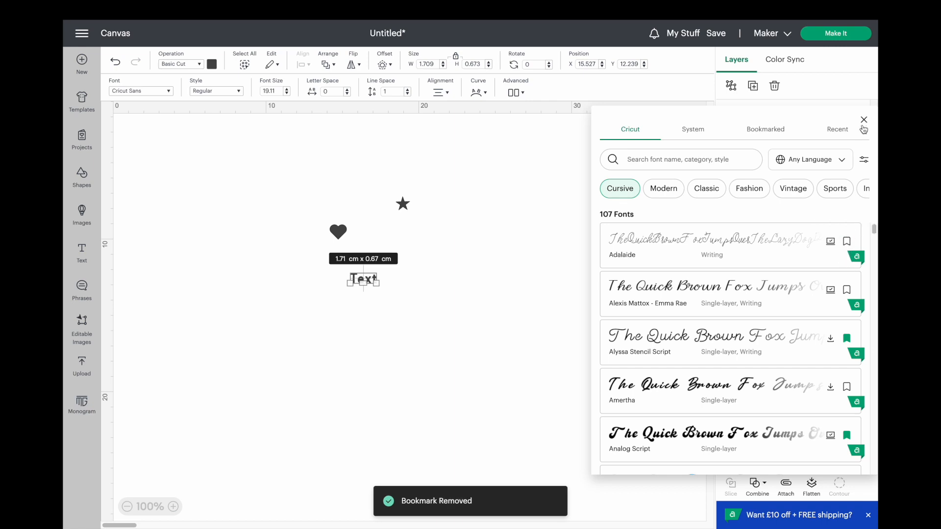
{"action": "left_click", "coordinate": [864, 120]}
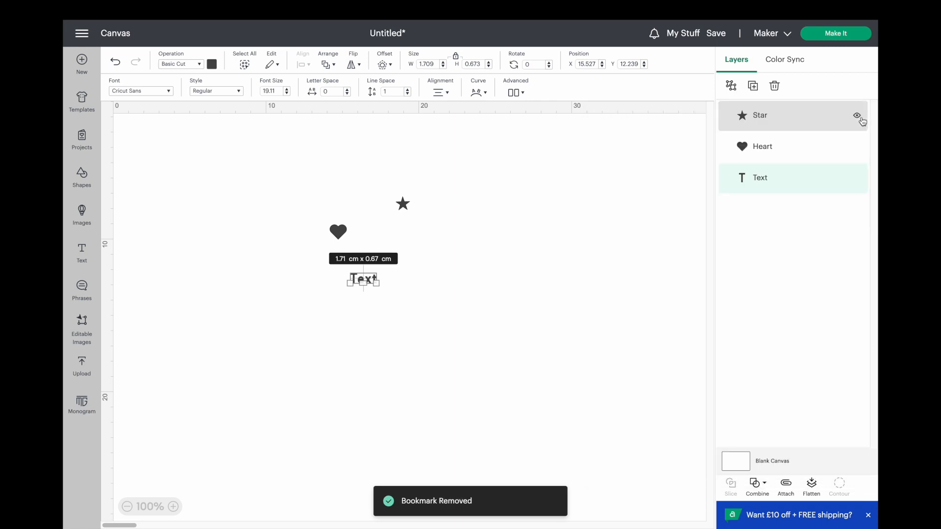
- Prepare the heart, star and text for cutting on the mat and proceed to checkout
{"action": "left_click", "coordinate": [833, 33]}
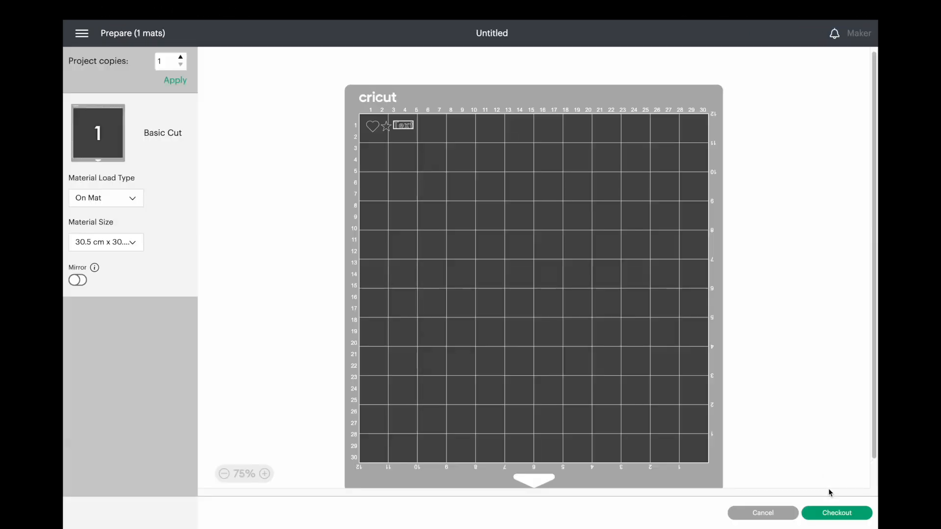
{"action": "left_click", "coordinate": [831, 512]}
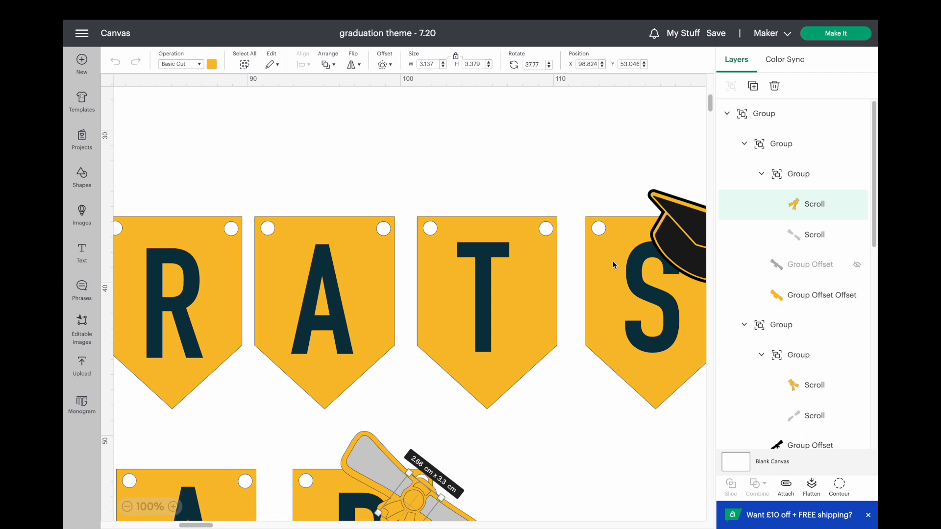
- Prepare the CONGRATS GRAD banner project for cutting on the mats
{"action": "left_click", "coordinate": [127, 507]}
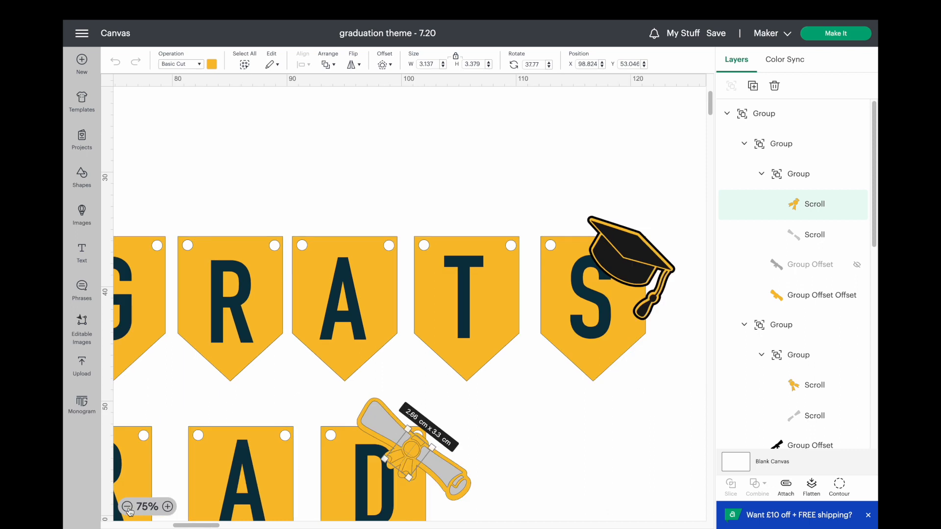
{"action": "left_click", "coordinate": [127, 506]}
{"action": "left_click_drag", "start_coordinate": [181, 525], "coordinate": [153, 526]}
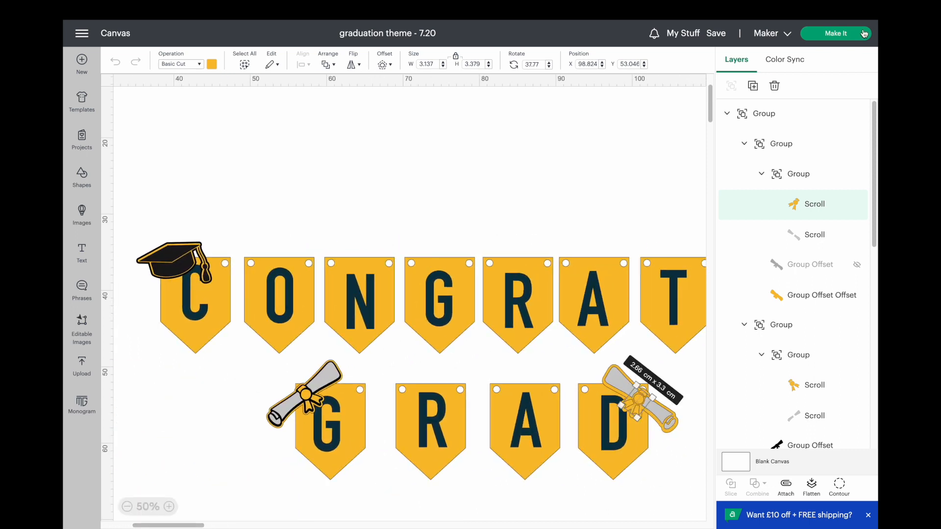
{"action": "left_click", "coordinate": [846, 37]}
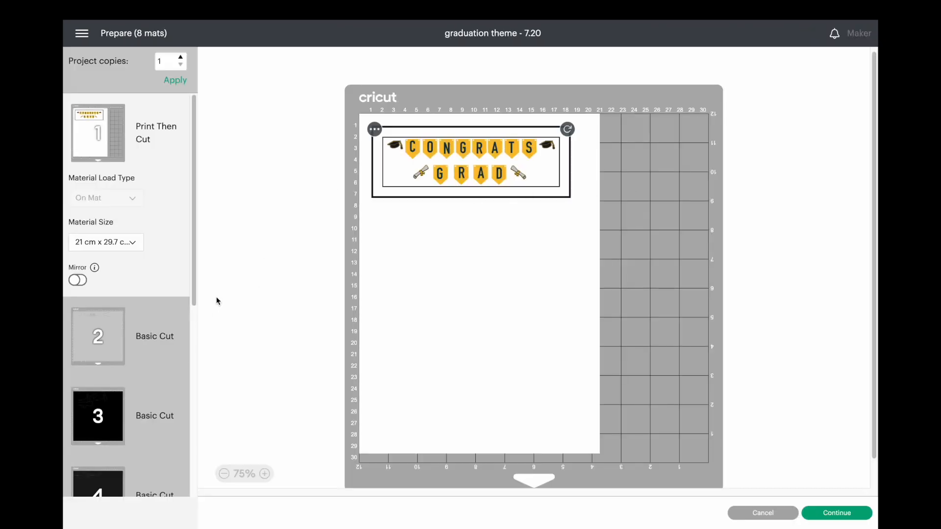
- Examine how the shapes are laid out on Basic Cut mats 2, 5 and 8
{"action": "left_click", "coordinate": [110, 323]}
{"action": "left_click_drag", "start_coordinate": [193, 269], "coordinate": [189, 360]}
{"action": "left_click", "coordinate": [116, 362]}
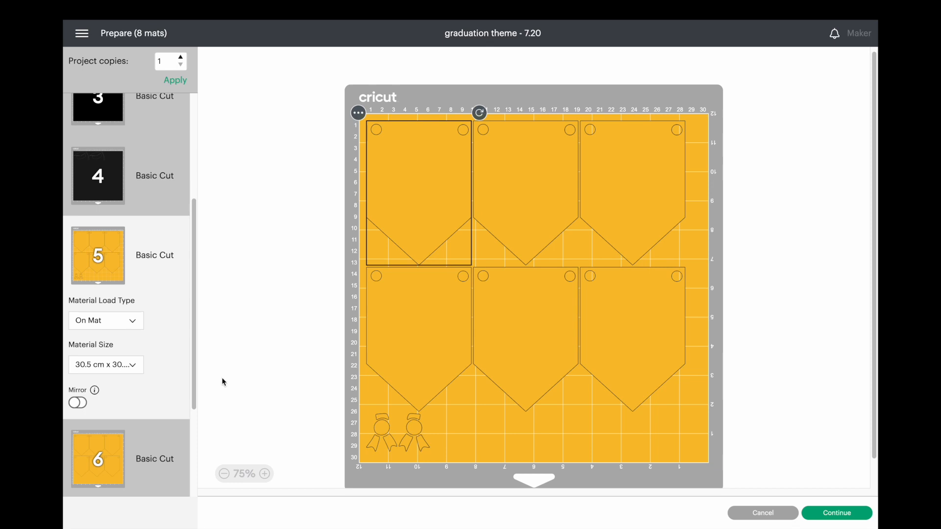
{"action": "left_click_drag", "start_coordinate": [195, 378], "coordinate": [179, 472]}
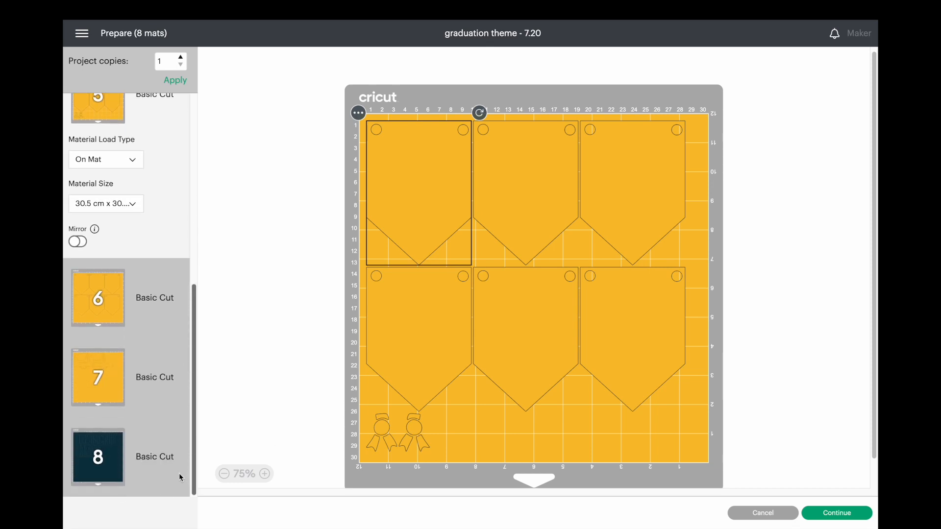
{"action": "left_click", "coordinate": [115, 462]}
- On mat 7, move both scroll outlines up about 1.6 cm so they nest against the graduation caps, and deselect them
{"action": "left_click", "coordinate": [102, 265]}
{"action": "left_click_drag", "start_coordinate": [435, 204], "coordinate": [437, 185]}
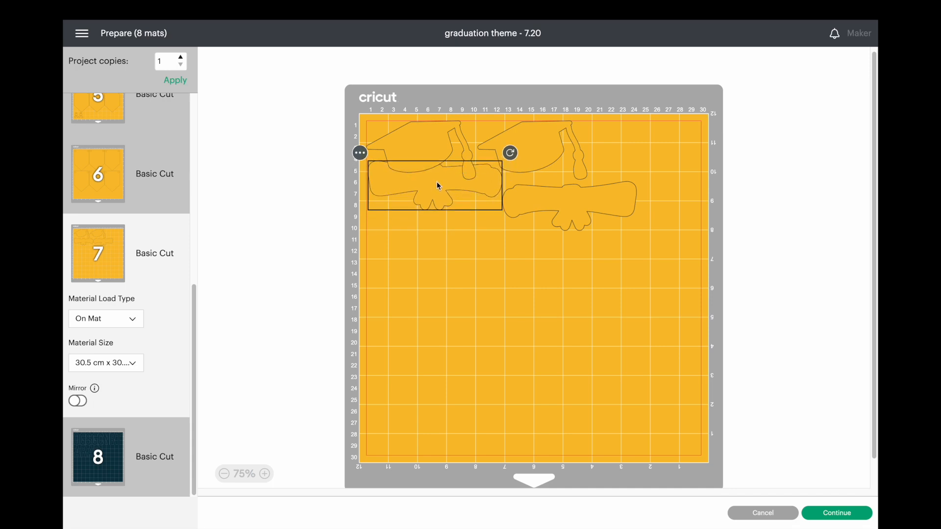
{"action": "left_click_drag", "start_coordinate": [597, 210], "coordinate": [597, 190]}
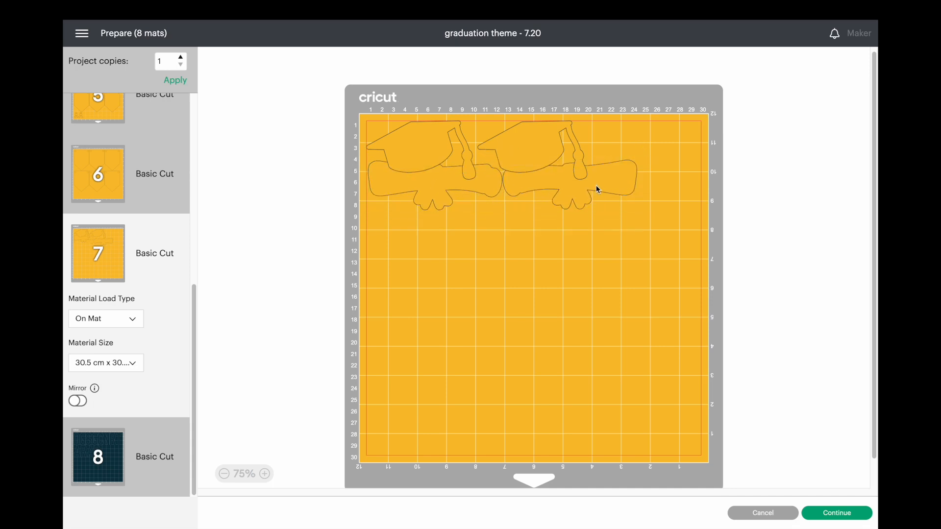
{"action": "left_click", "coordinate": [534, 319]}
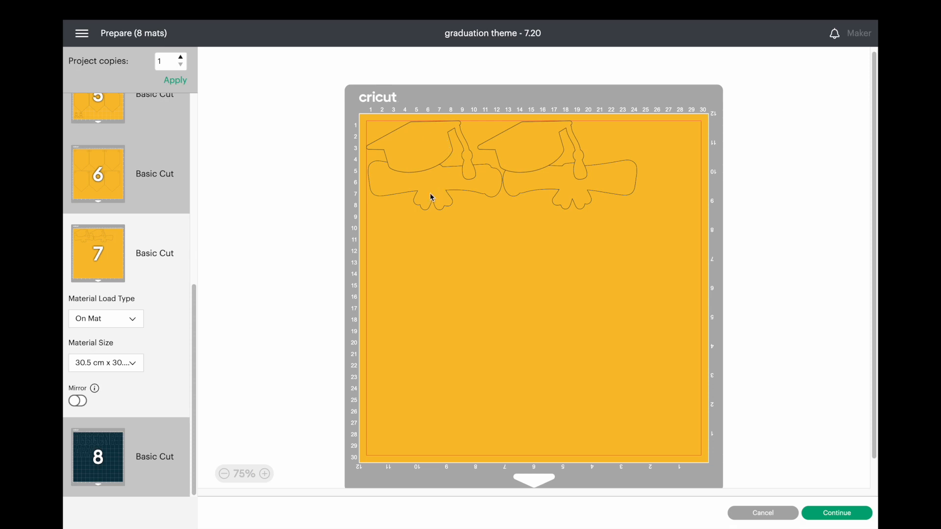
- Examine the spacing of the pennants on mat 6 and of the scroll pieces on mat 2
{"action": "left_click", "coordinate": [143, 179]}
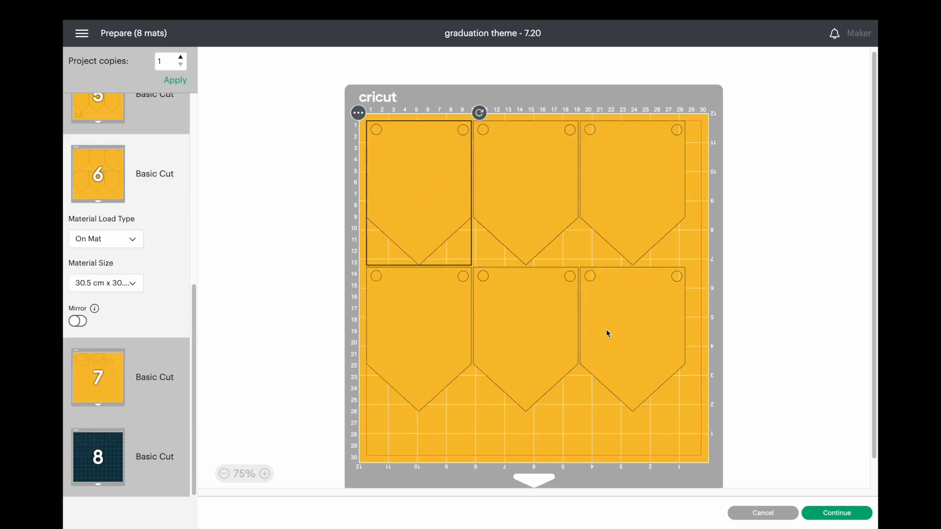
{"action": "left_click", "coordinate": [674, 262]}
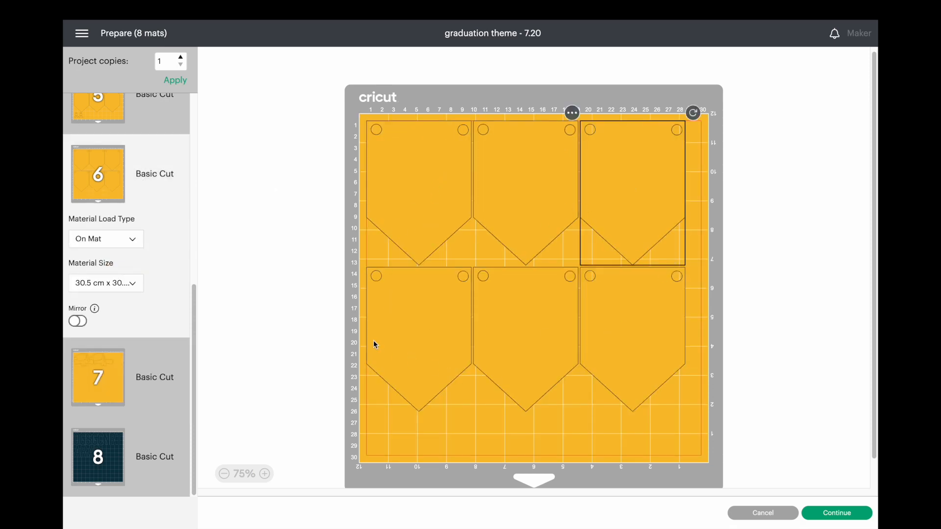
{"action": "scroll", "coordinate": [196, 305], "scroll_direction": "up", "scroll_amount": 3}
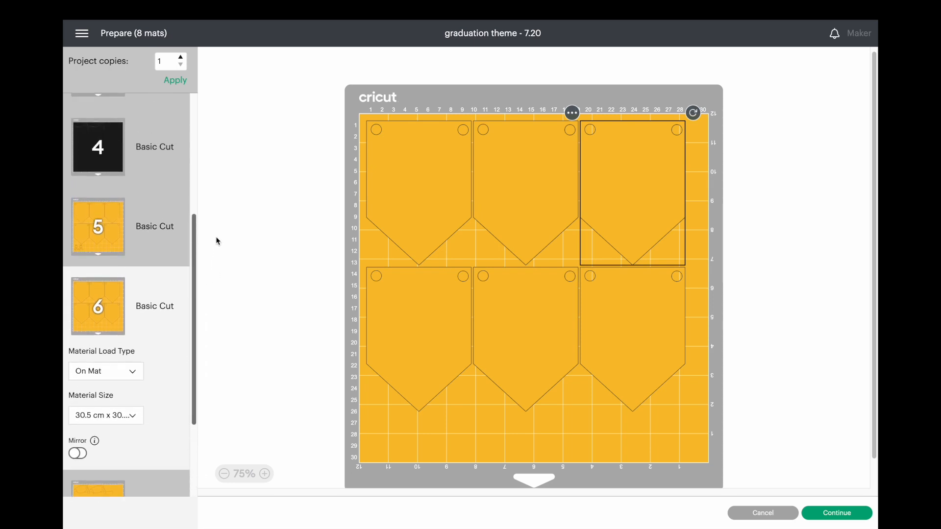
{"action": "scroll", "coordinate": [199, 148], "scroll_direction": "up", "scroll_amount": 5}
{"action": "left_click", "coordinate": [101, 215]}
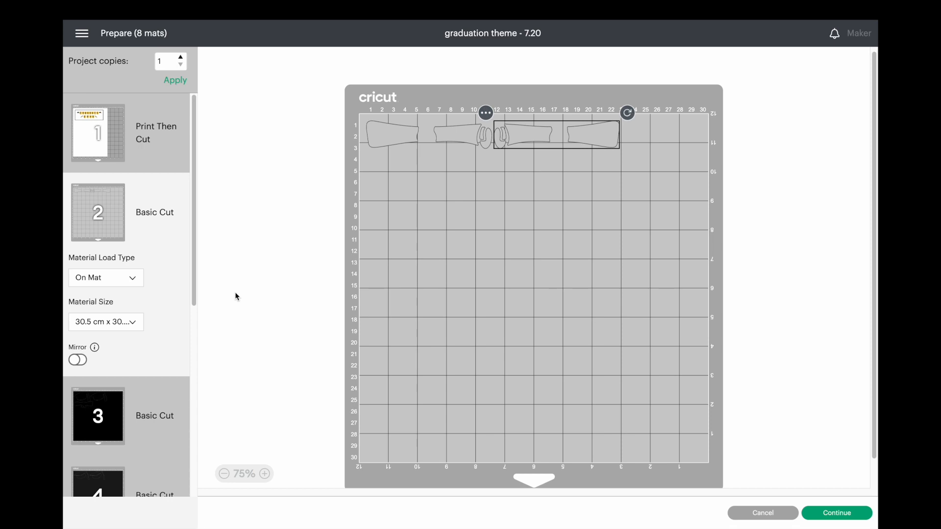
{"action": "mouse_move", "coordinate": [319, 4]}
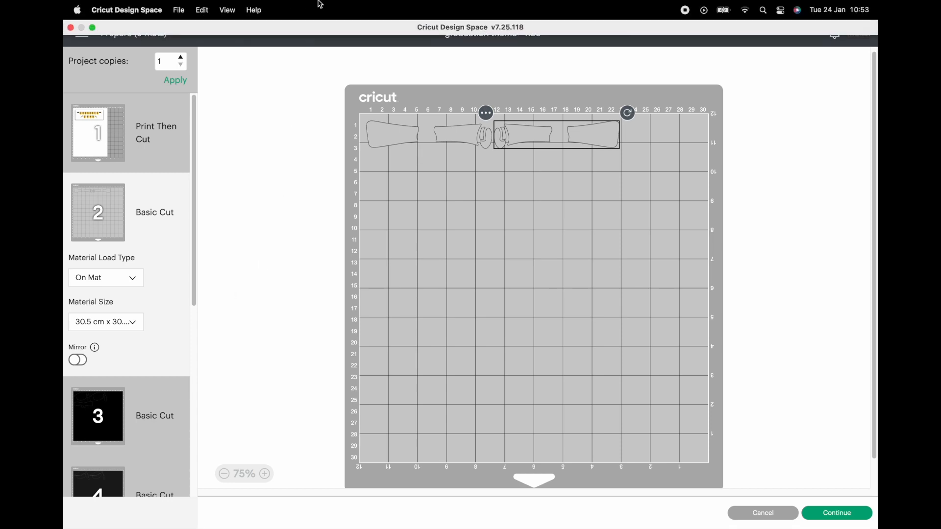